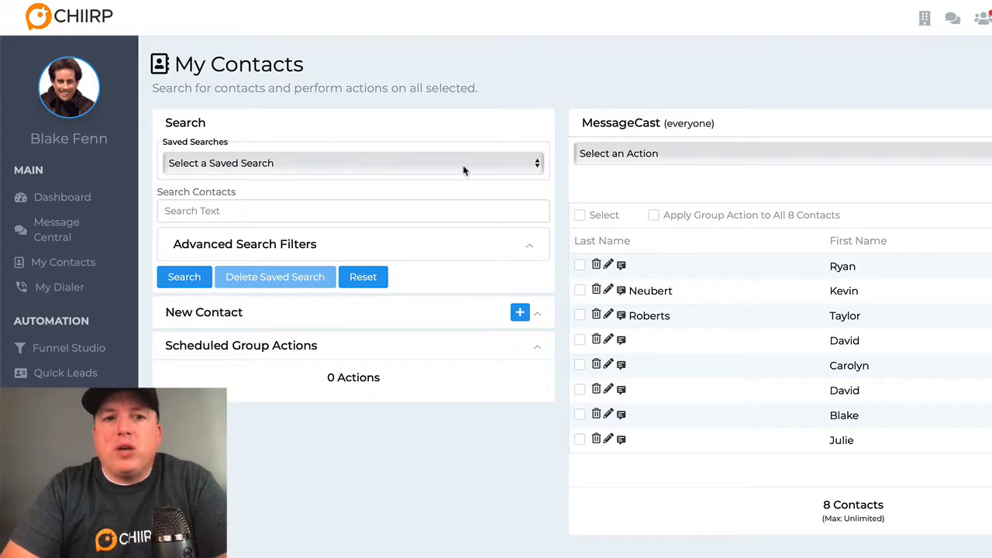
Step: Review the available advanced search filters for contacts, including tags, contact settings and date periods, and collapse them
{"action": "left_click", "coordinate": [531, 246]}
{"action": "scroll", "coordinate": [460, 310], "scroll_direction": "down", "scroll_amount": 7}
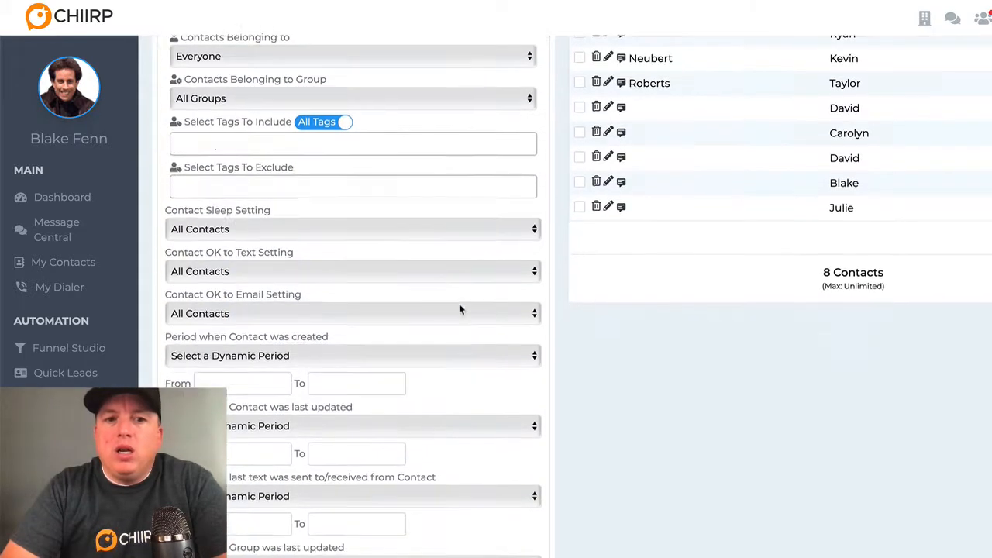
{"action": "scroll", "coordinate": [460, 310], "scroll_direction": "up", "scroll_amount": 5}
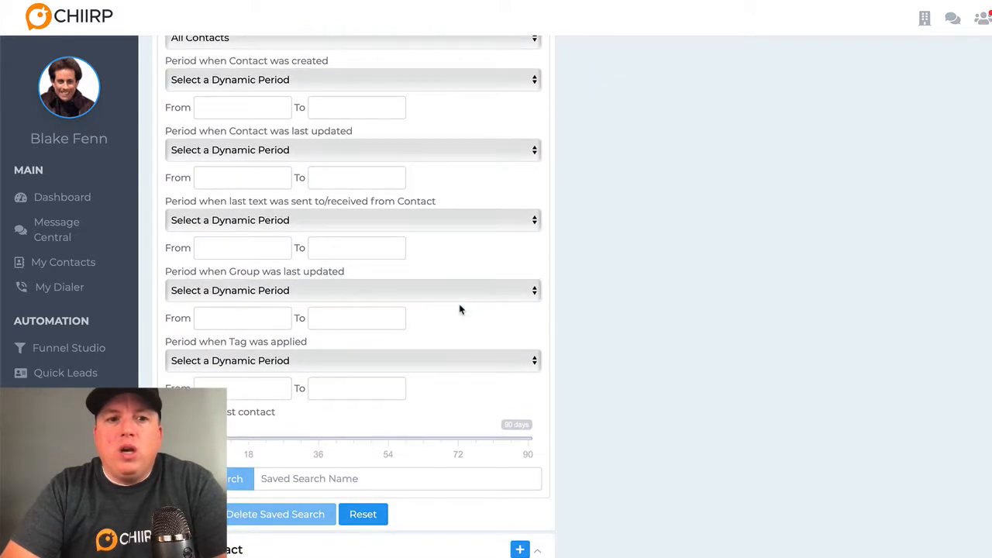
{"action": "scroll", "coordinate": [460, 310], "scroll_direction": "up", "scroll_amount": 3}
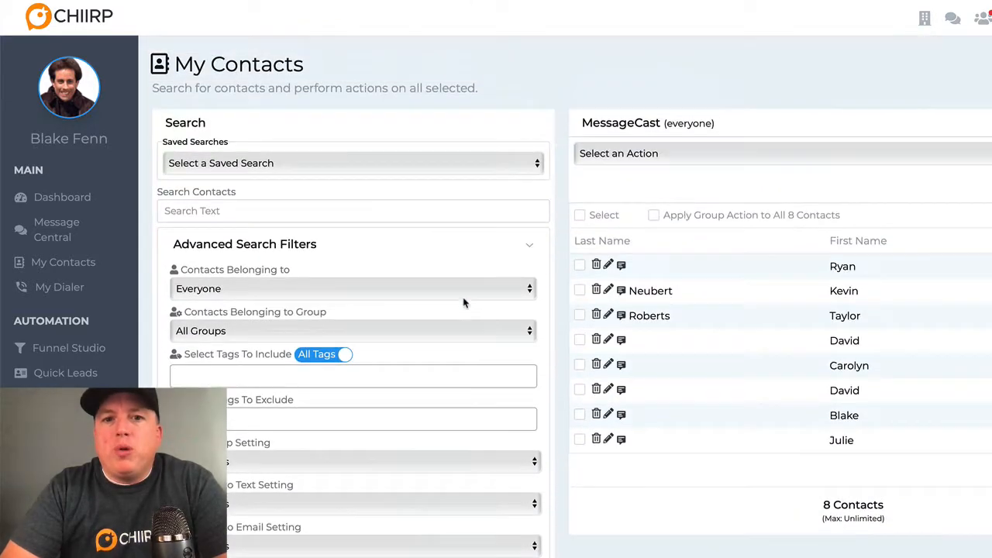
{"action": "left_click", "coordinate": [531, 246]}
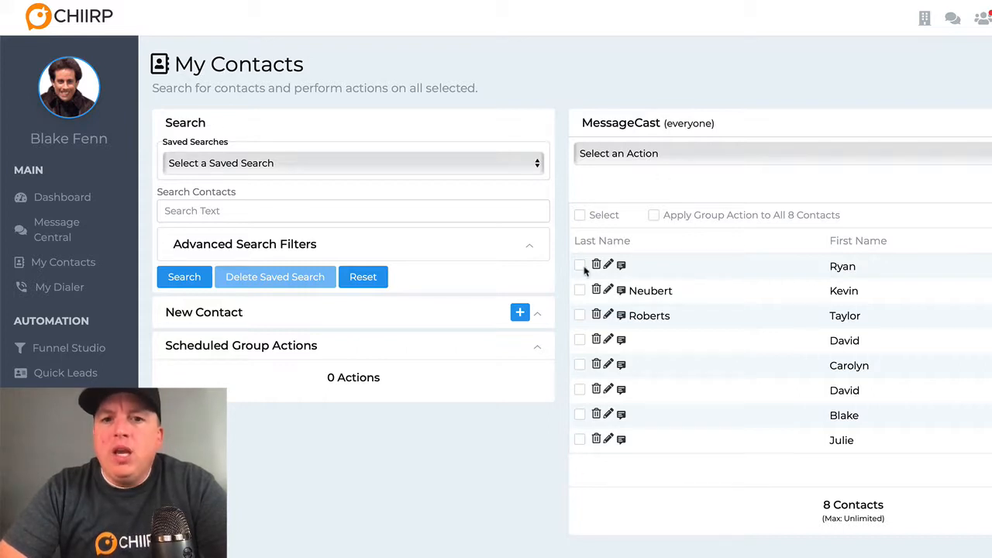
Step: Select all contacts in the list except the second, fifth and last ones
{"action": "left_click", "coordinate": [580, 216]}
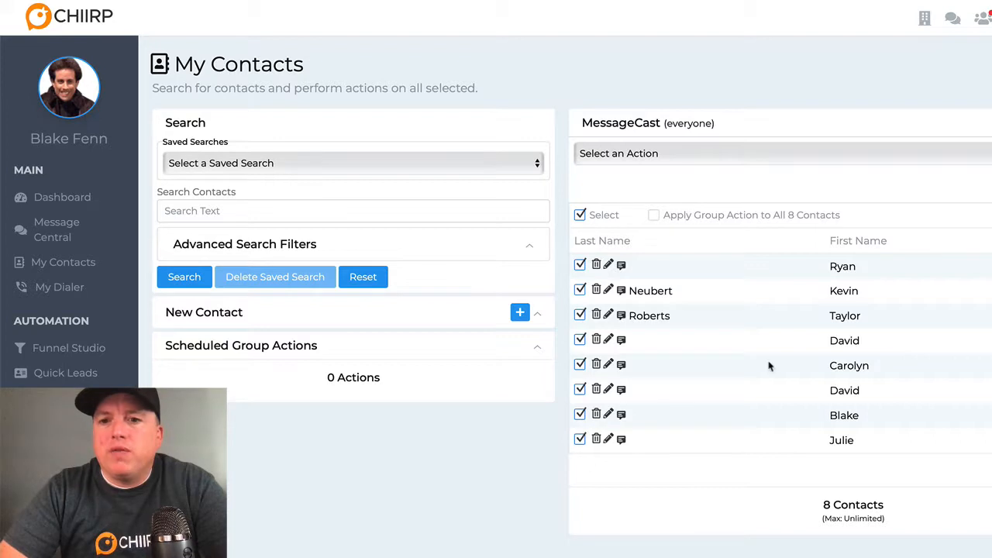
{"action": "left_click", "coordinate": [582, 365]}
{"action": "left_click", "coordinate": [580, 290]}
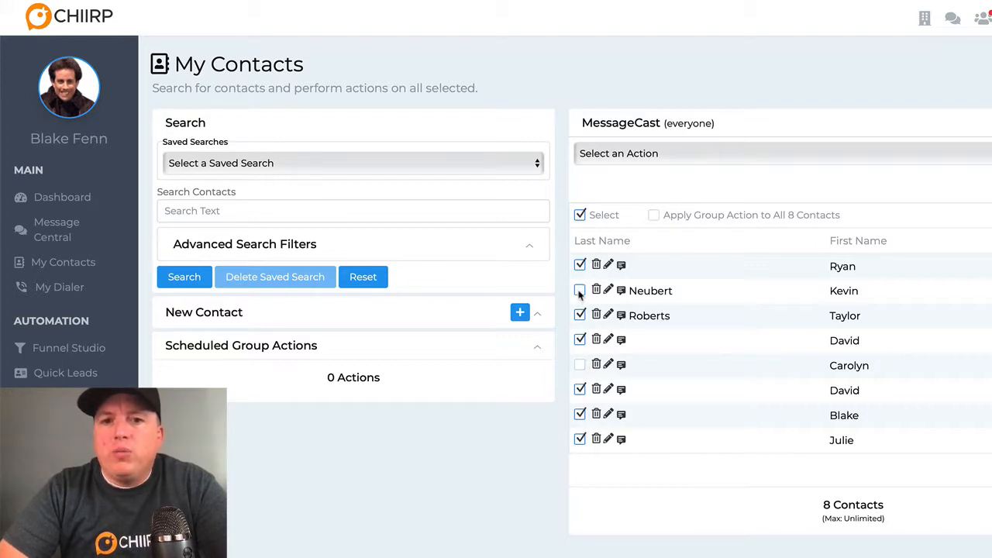
{"action": "left_click", "coordinate": [580, 440]}
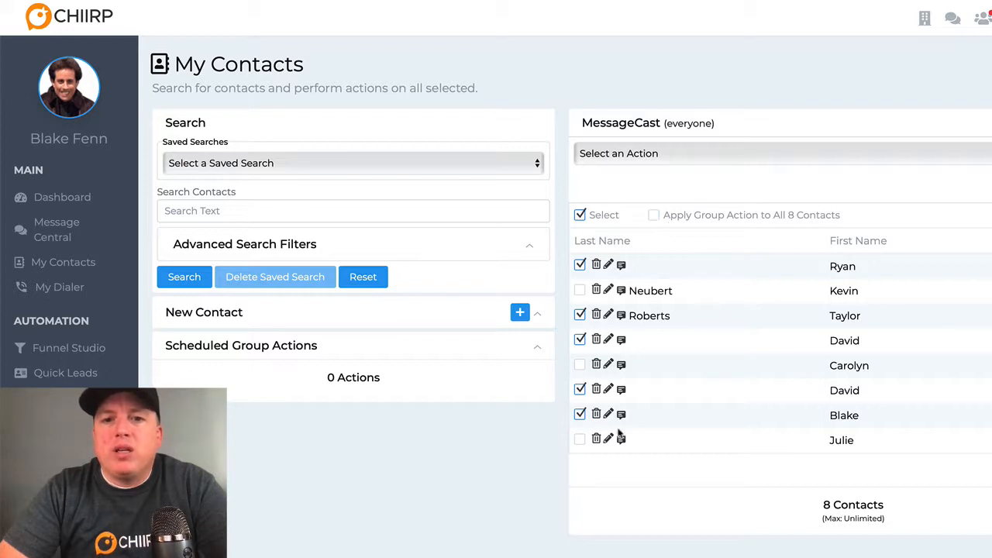
Step: Clear the individual contact selection, apply the group action to all 8 contacts and set the action to Send a Text Message
{"action": "left_click", "coordinate": [655, 216]}
{"action": "left_click", "coordinate": [581, 216]}
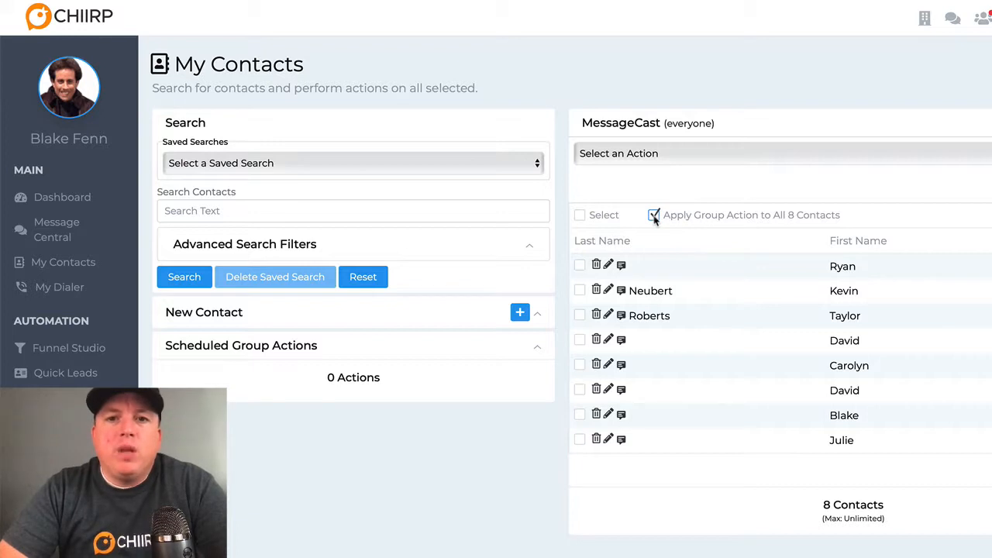
{"action": "left_click", "coordinate": [644, 157]}
{"action": "left_click", "coordinate": [644, 166]}
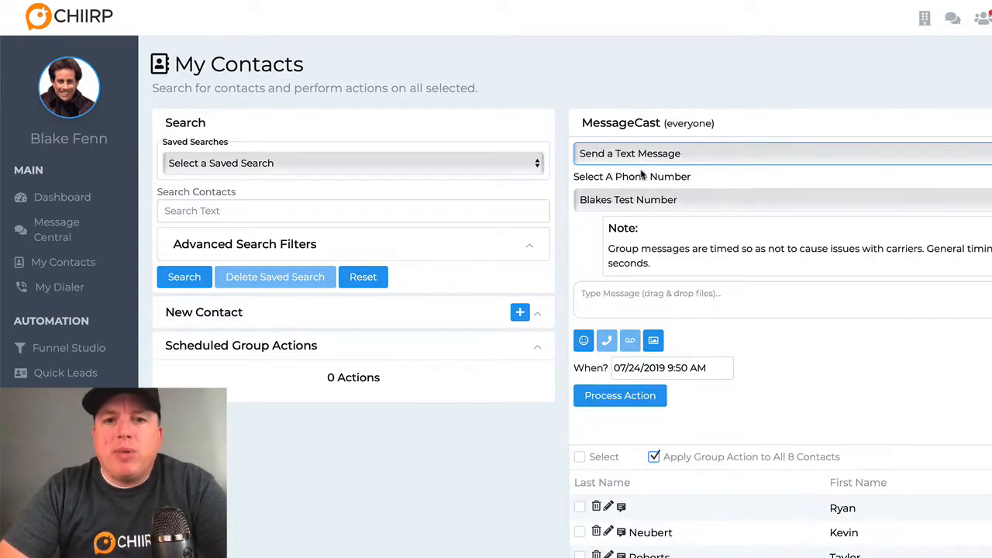
Step: Write the text message "Hey #{firstname}, you expressed interest in having a meeting with me a while back, do you still want to discuss?"
{"action": "left_click", "coordinate": [612, 307]}
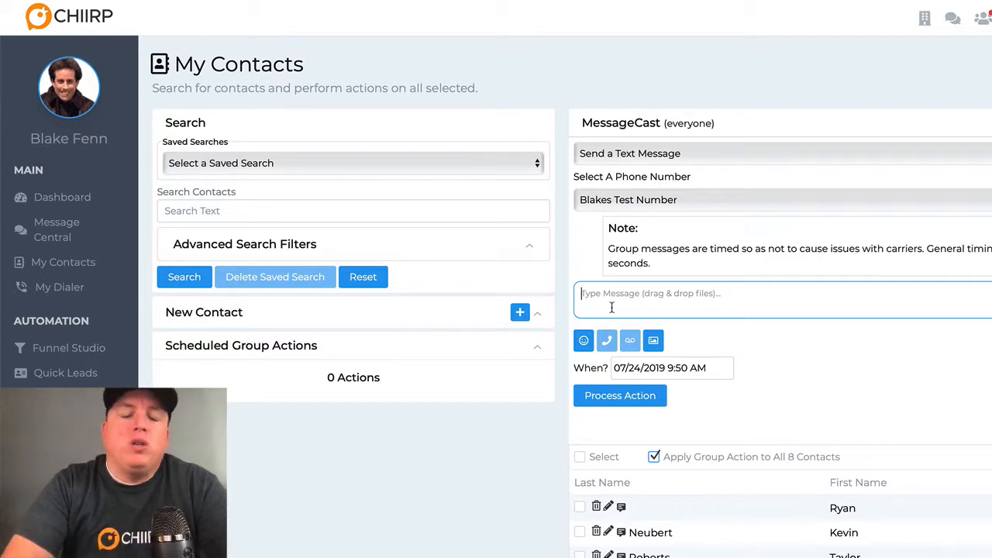
{"action": "type", "text": "Hey #firstname}"}
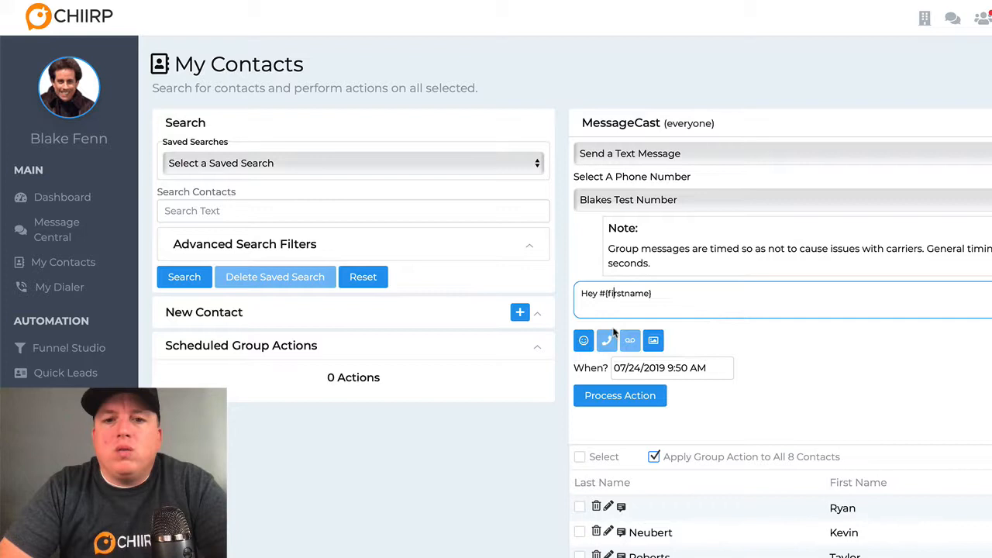
{"action": "left_click", "coordinate": [607, 333]}
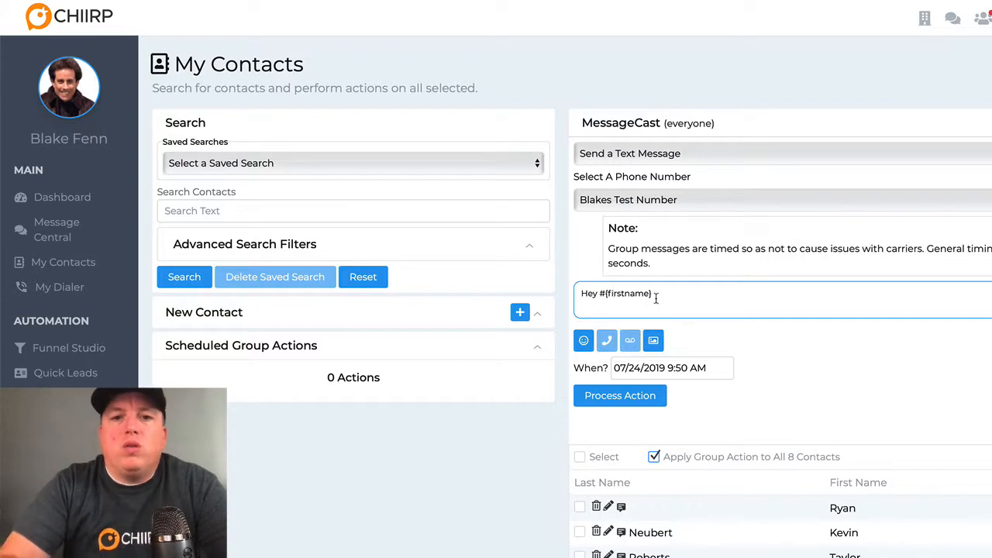
{"action": "type", "text": ", you ex"}
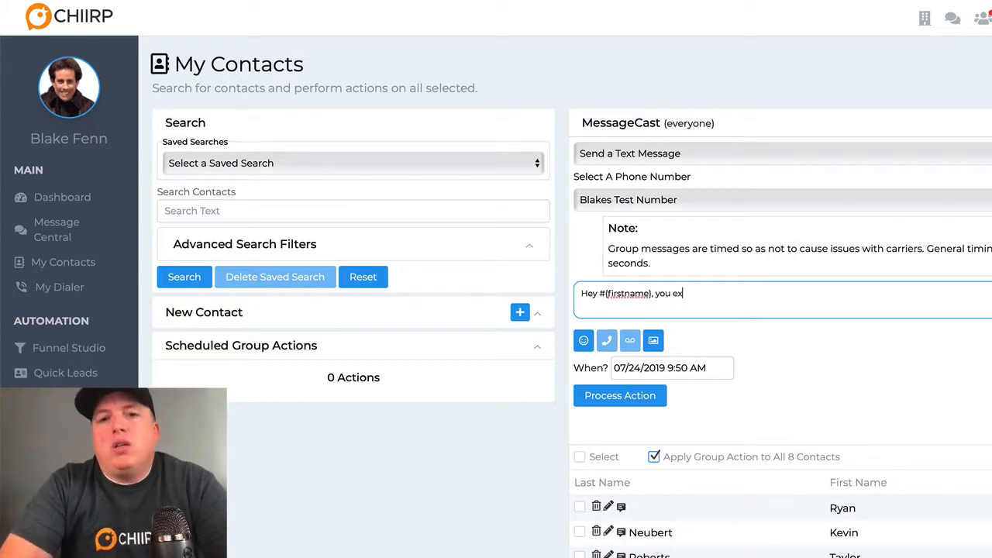
{"action": "type", "text": "pressed "}
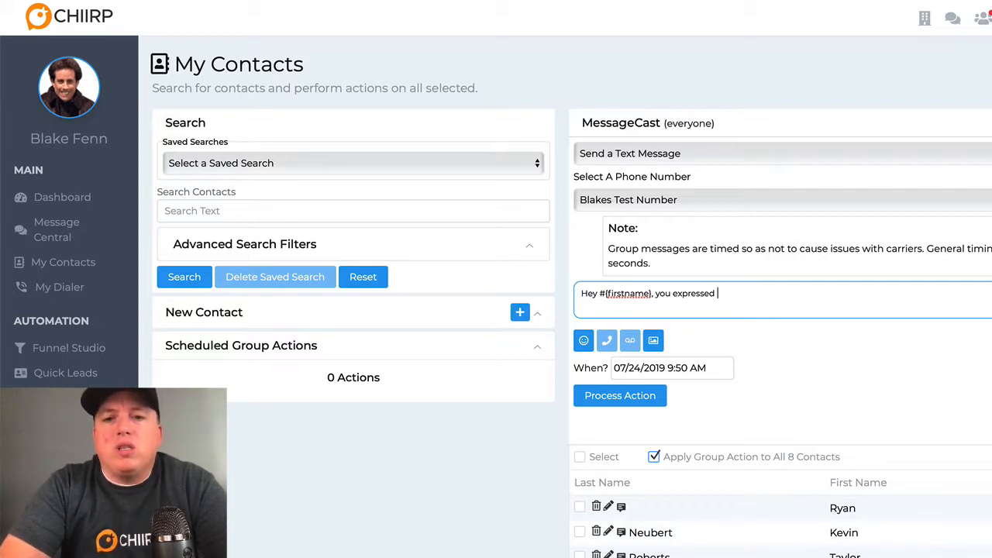
{"action": "type", "text": "interest "}
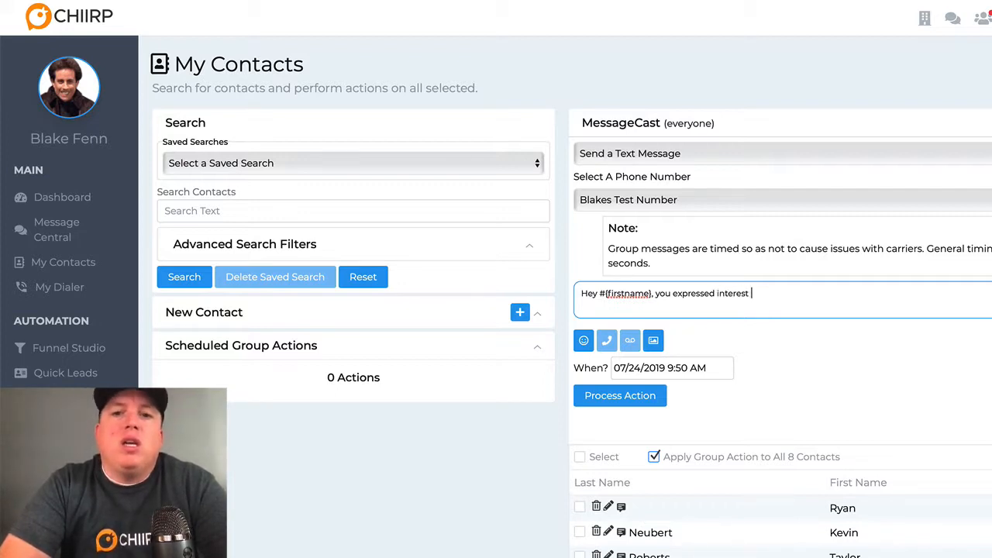
{"action": "type", "text": "in having a "}
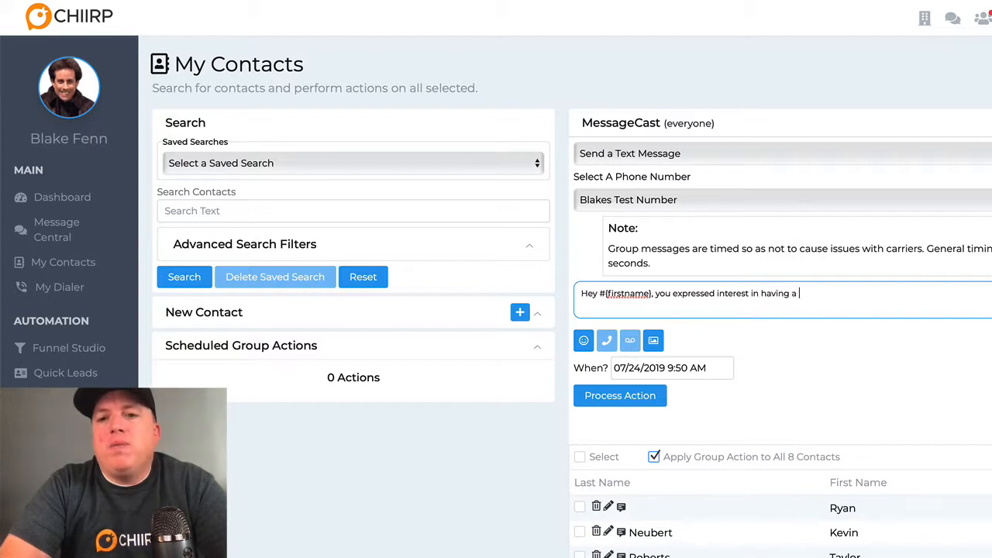
{"action": "type", "text": "meeting with "}
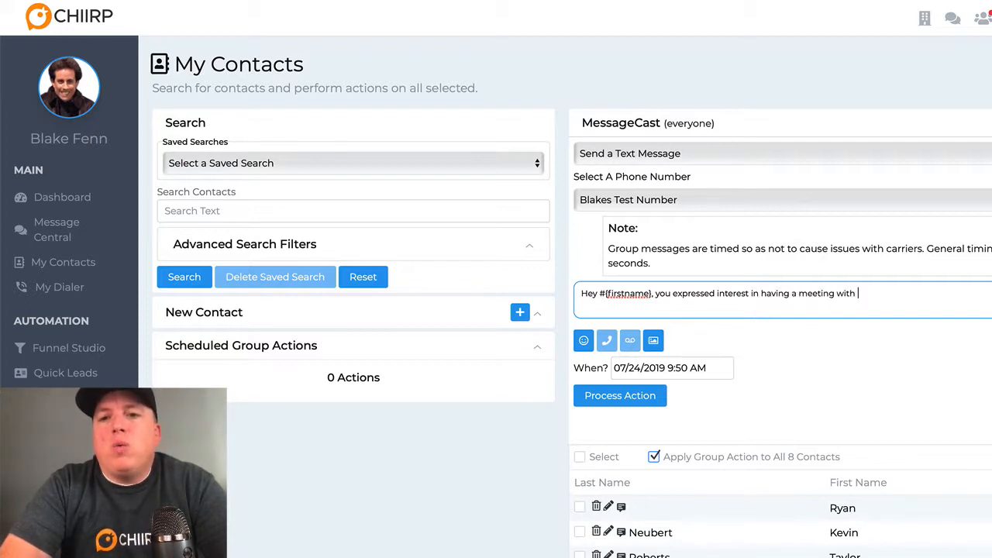
{"action": "type", "text": "me a while back, "}
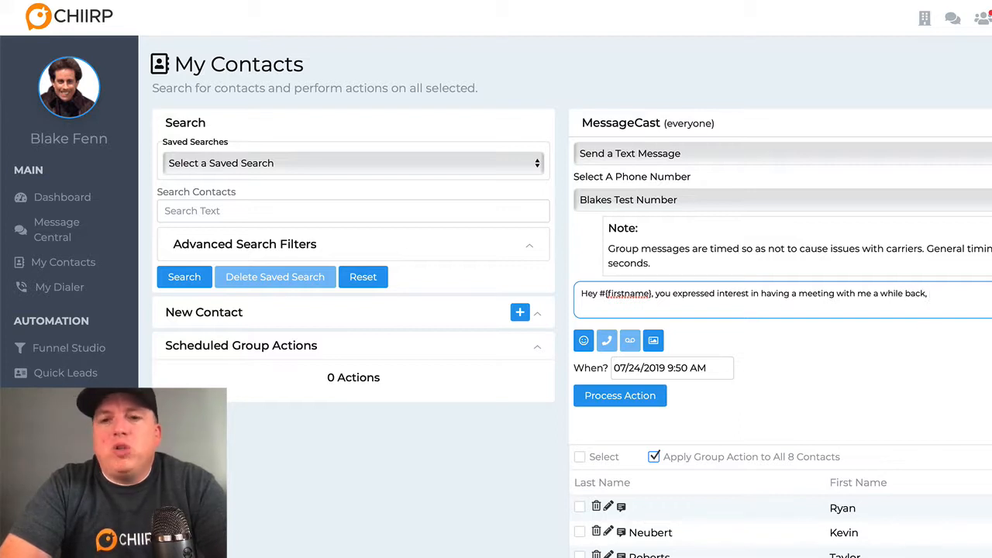
{"action": "type", "text": "do you still "}
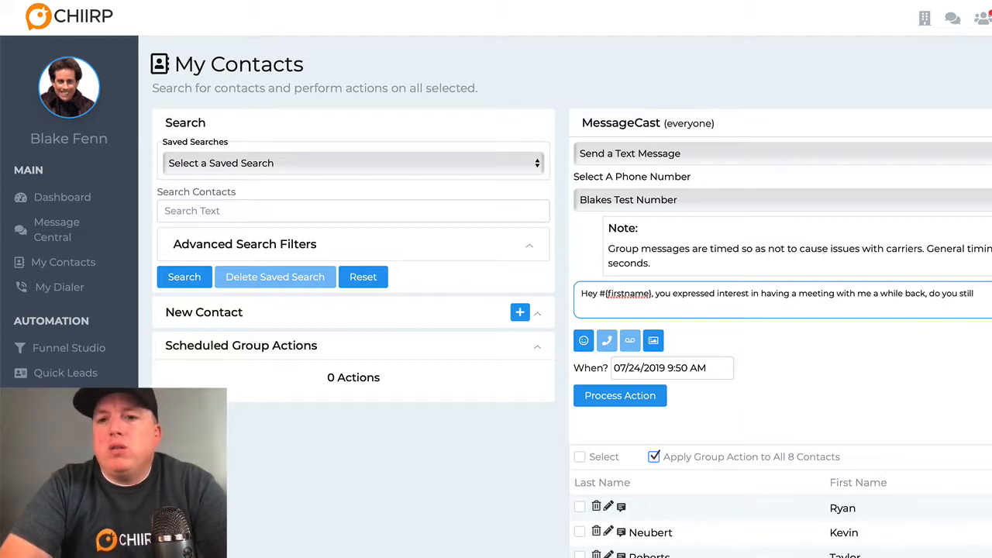
{"action": "type", "text": "wan"}
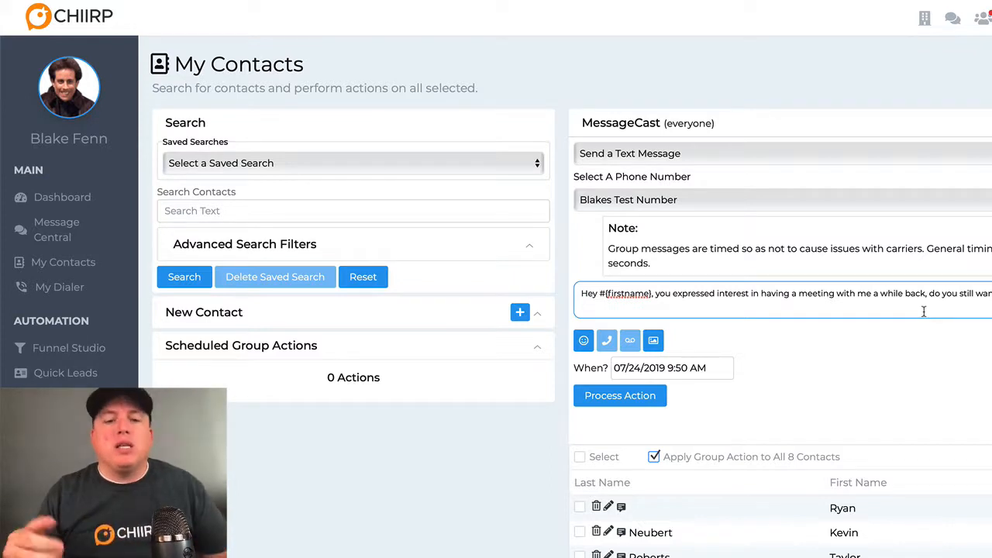
{"action": "scroll", "coordinate": [871, 335], "scroll_direction": "down", "scroll_amount": 1}
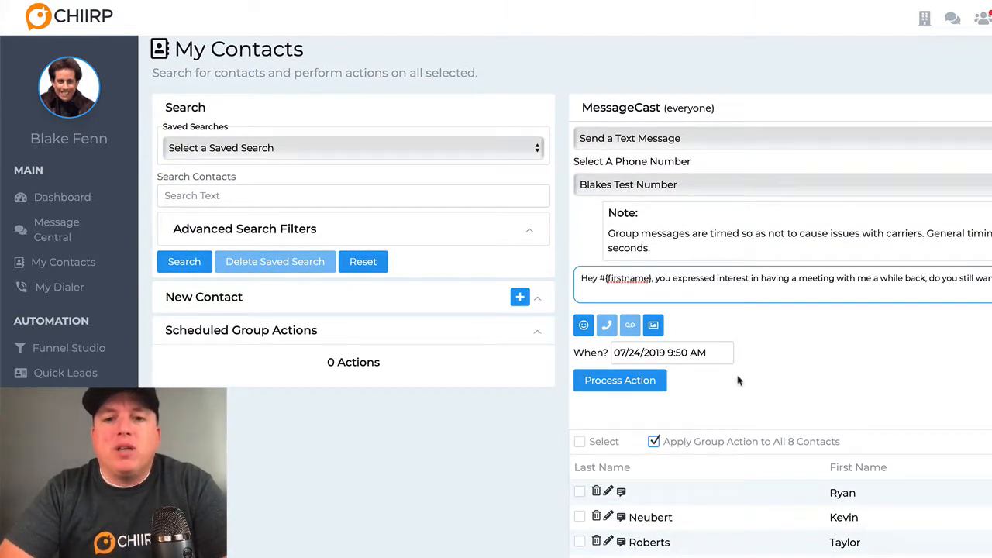
{"action": "scroll", "coordinate": [738, 380], "scroll_direction": "down", "scroll_amount": 3}
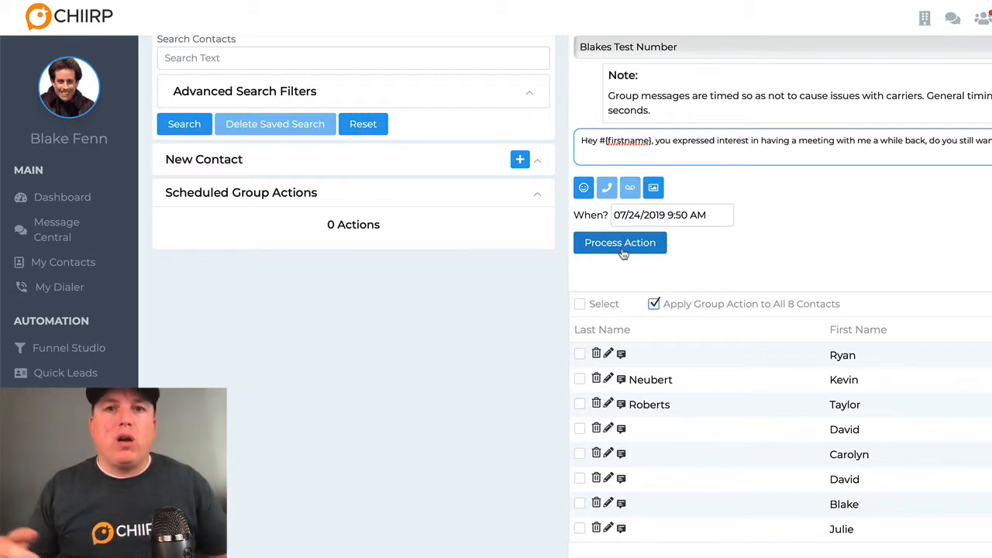
{"action": "scroll", "coordinate": [623, 260], "scroll_direction": "up", "scroll_amount": 3}
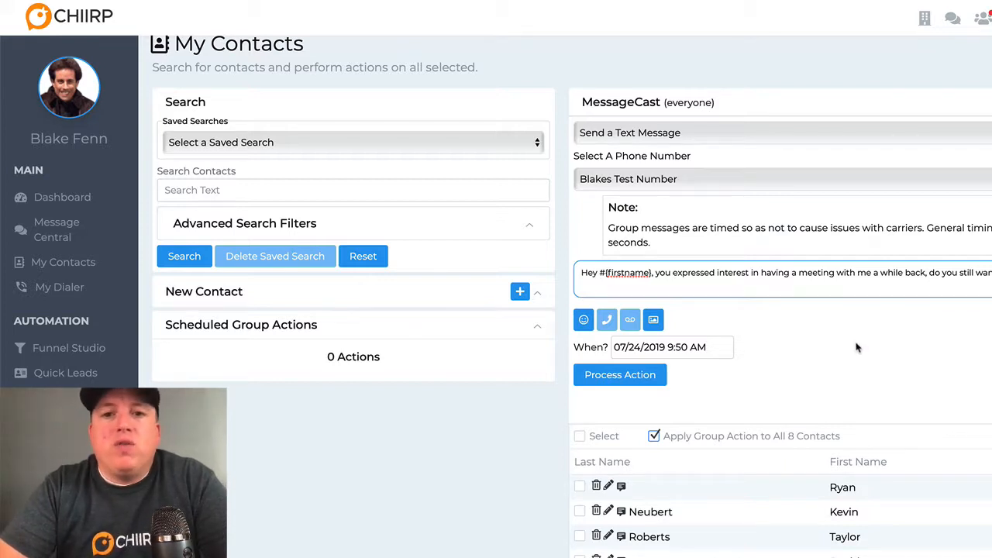
{"action": "scroll", "coordinate": [858, 348], "scroll_direction": "down", "scroll_amount": 1}
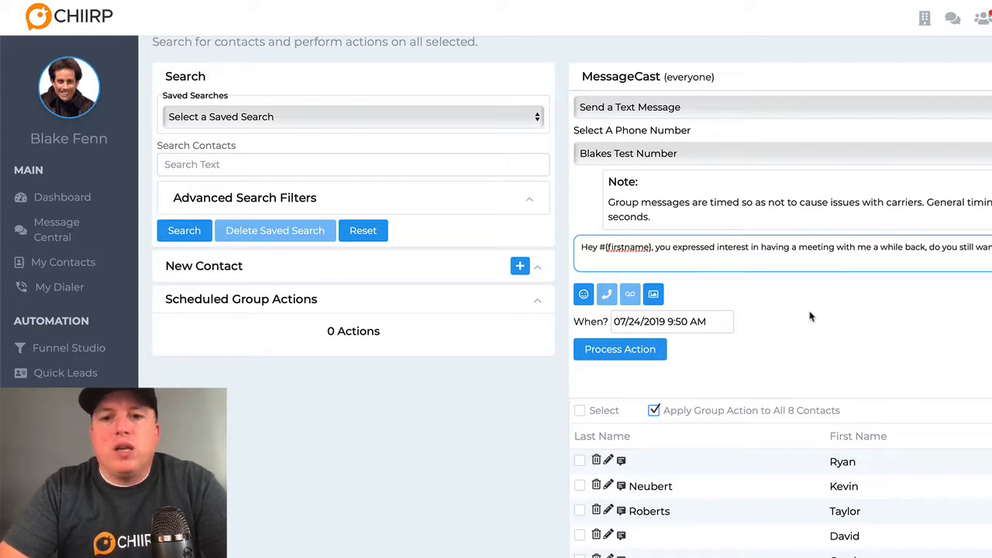
{"action": "scroll", "coordinate": [809, 317], "scroll_direction": "down", "scroll_amount": 1}
{"action": "scroll", "coordinate": [809, 315], "scroll_direction": "up", "scroll_amount": 2}
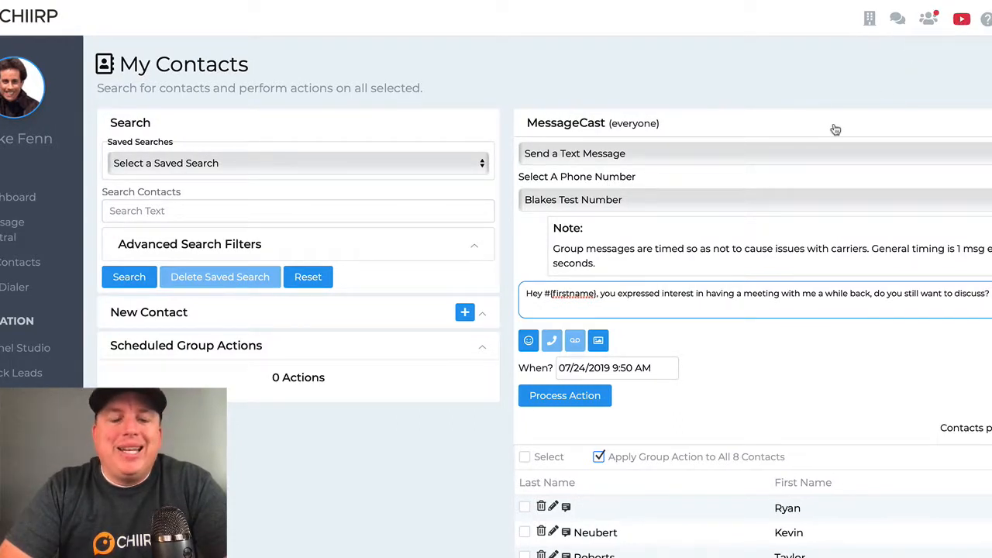
{"action": "scroll", "coordinate": [836, 130], "scroll_direction": "down", "scroll_amount": 1}
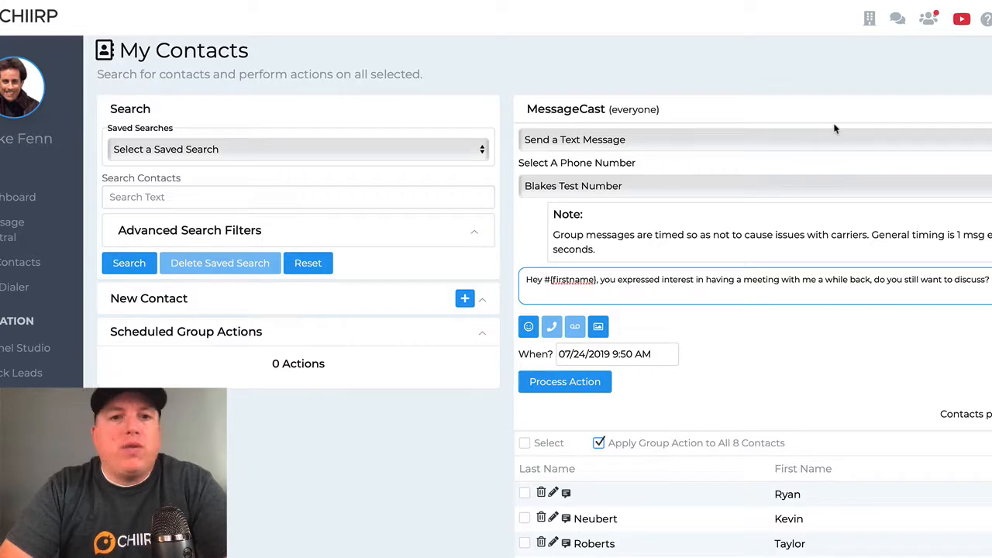